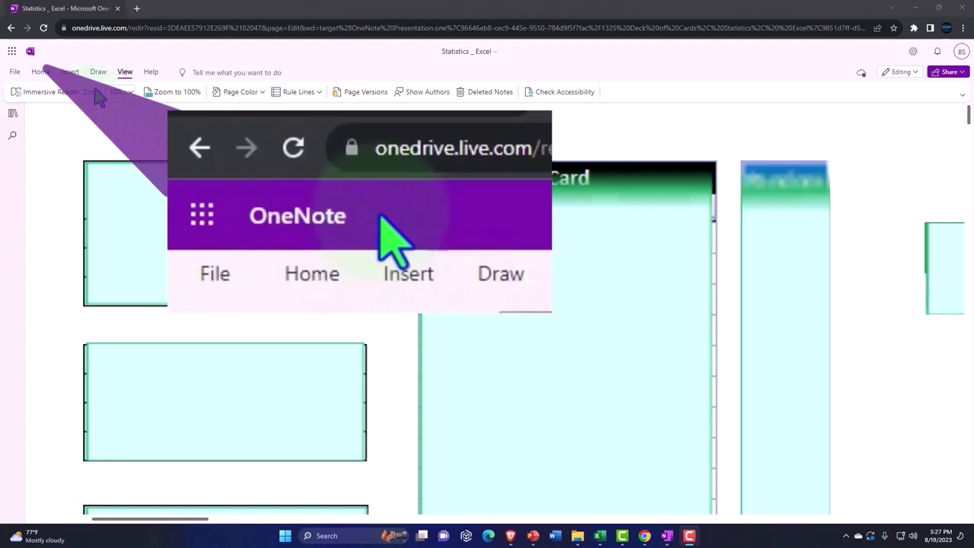
Open the OneNote and Excel transcript section and translate the whole 1000 Introduction document into Spanish (Mexico) in Immersive Reader.
{"action": "left_click", "coordinate": [13, 114]}
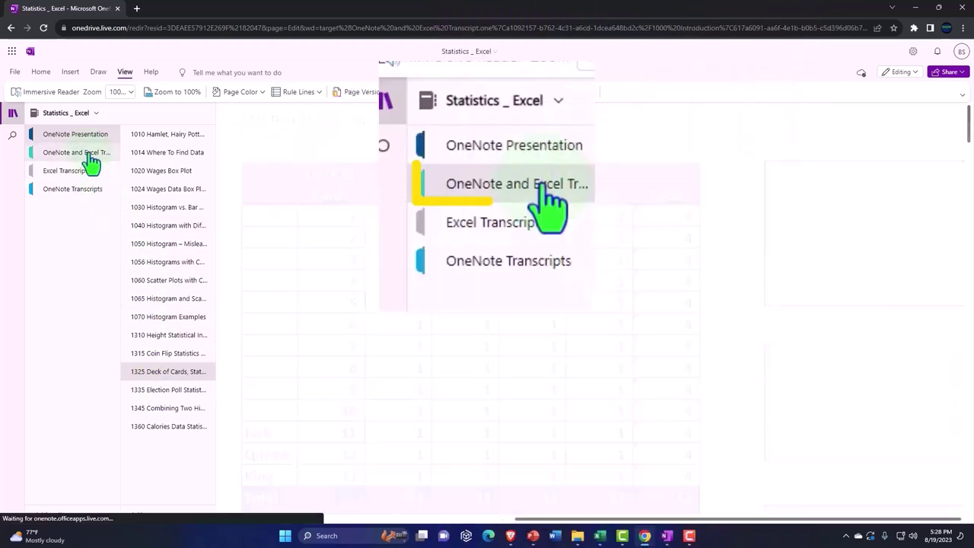
{"action": "left_click", "coordinate": [89, 158]}
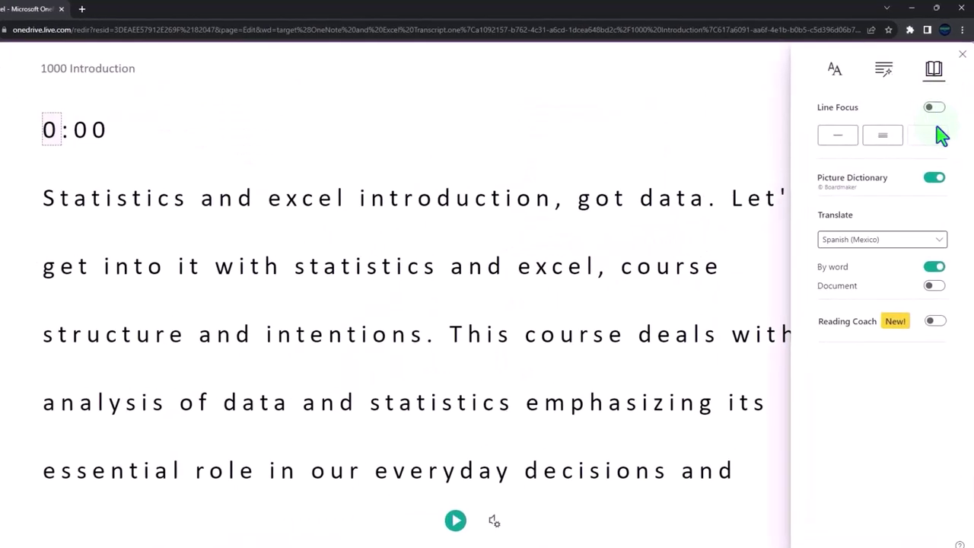
{"action": "left_click", "coordinate": [934, 285]}
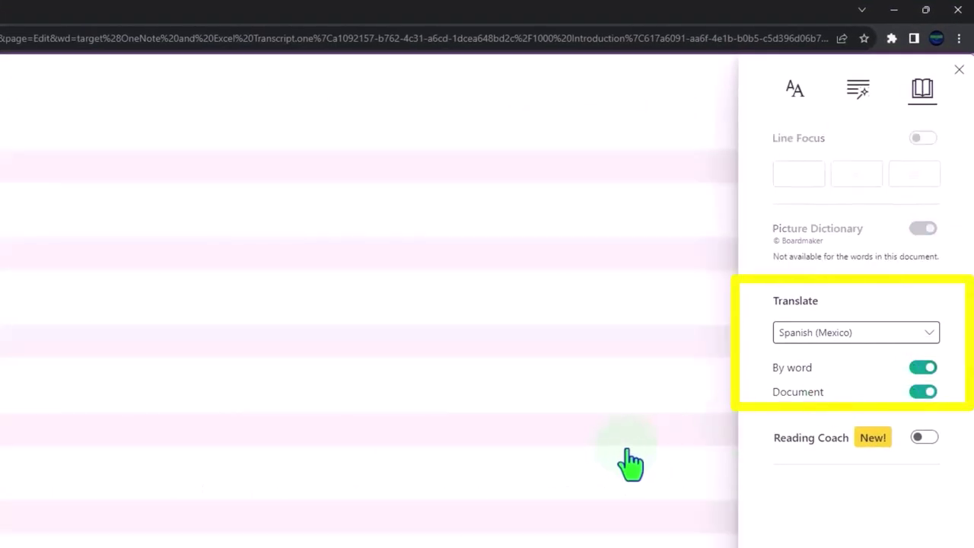
{"action": "scroll", "coordinate": [623, 466], "scroll_direction": "down", "scroll_amount": 8}
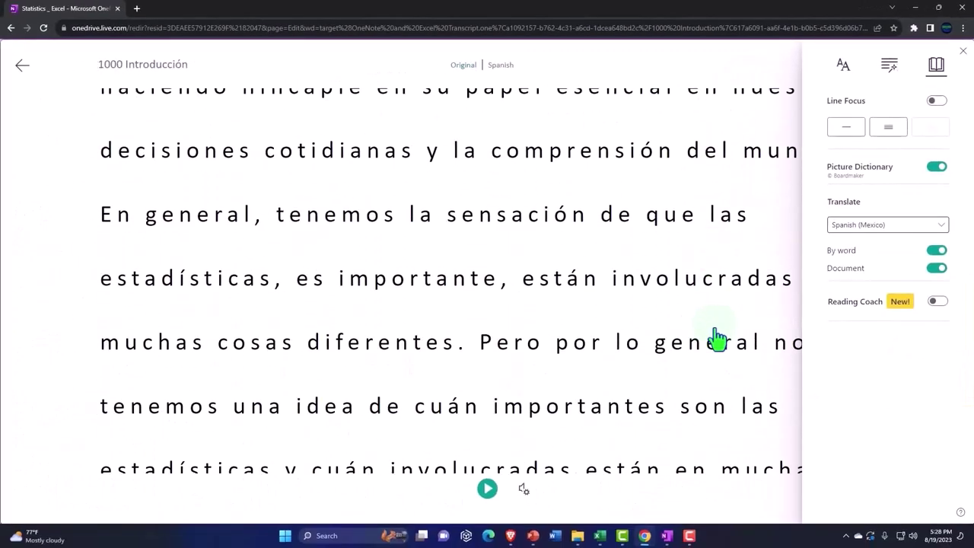
{"action": "scroll", "coordinate": [717, 339], "scroll_direction": "down", "scroll_amount": 1}
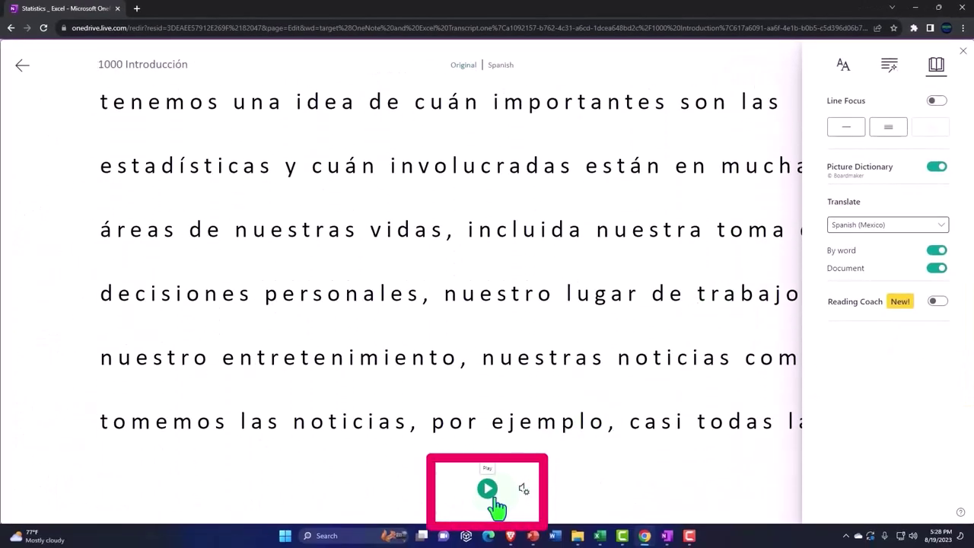
{"action": "scroll", "coordinate": [533, 445], "scroll_direction": "down", "scroll_amount": 7}
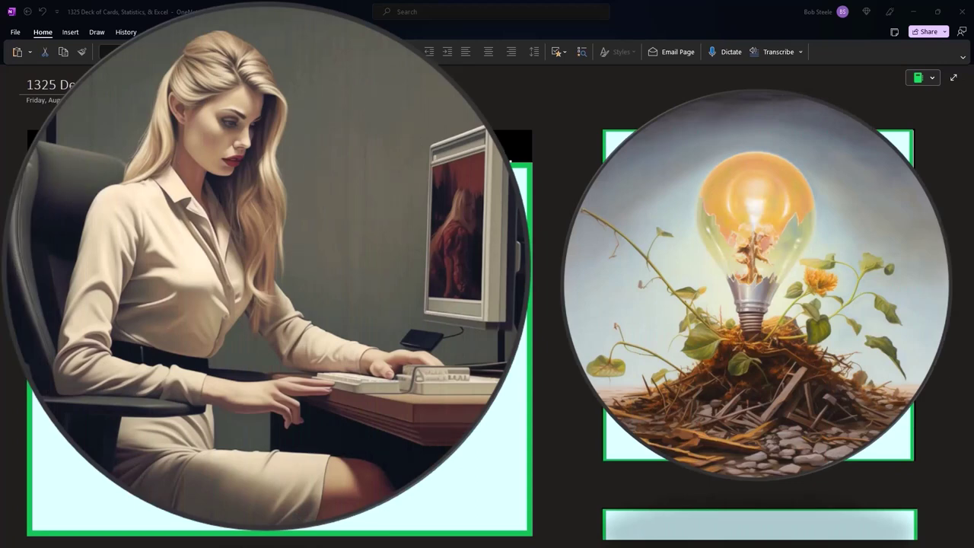
Shrink the cover over the Deck of Cards table to reveal its header row and the card name and number columns.
{"action": "left_click", "coordinate": [278, 348]}
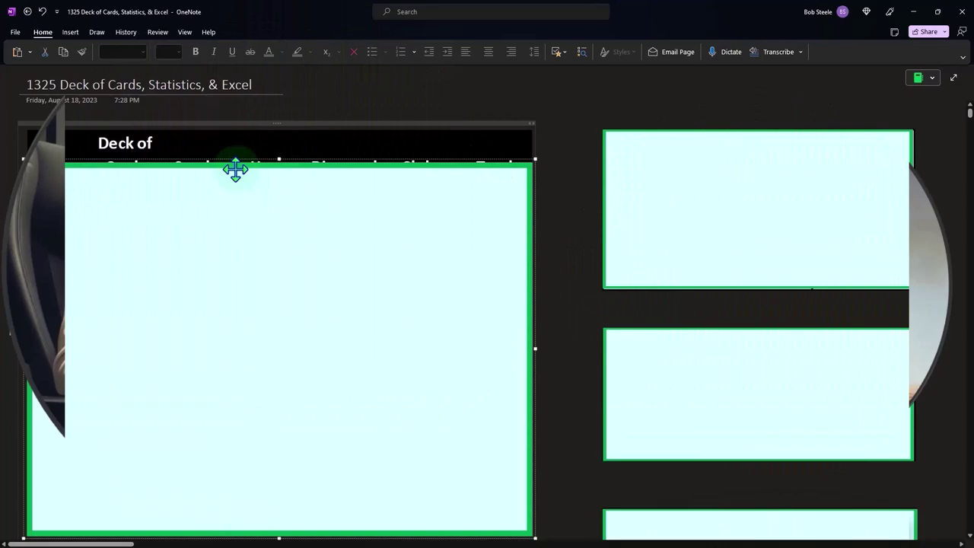
{"action": "left_click_drag", "start_coordinate": [310, 115], "coordinate": [317, 138]}
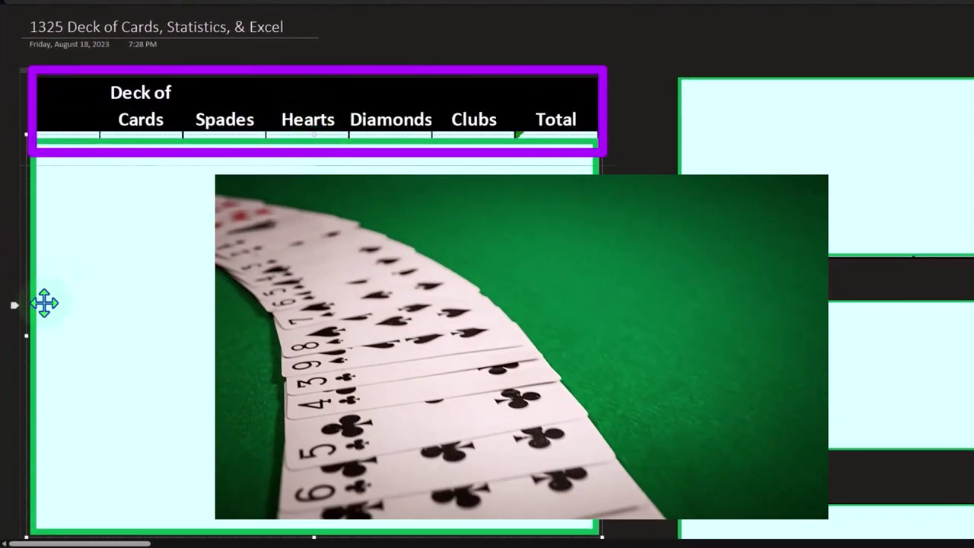
{"action": "left_click_drag", "start_coordinate": [30, 335], "coordinate": [180, 340]}
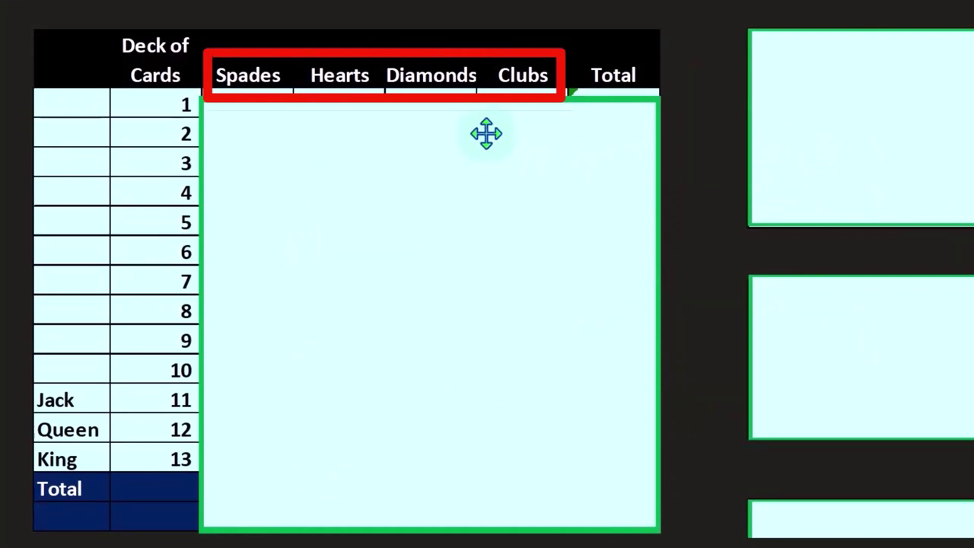
Reveal the suit and total columns of the Deck of Cards table row by row, then delete the remaining cover.
{"action": "left_click", "coordinate": [353, 149]}
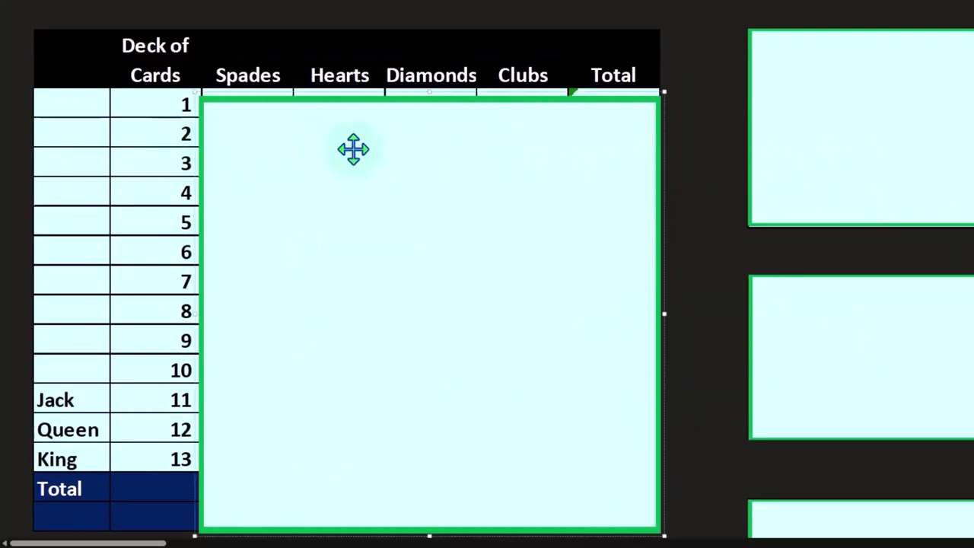
{"action": "left_click_drag", "start_coordinate": [428, 100], "coordinate": [428, 122]}
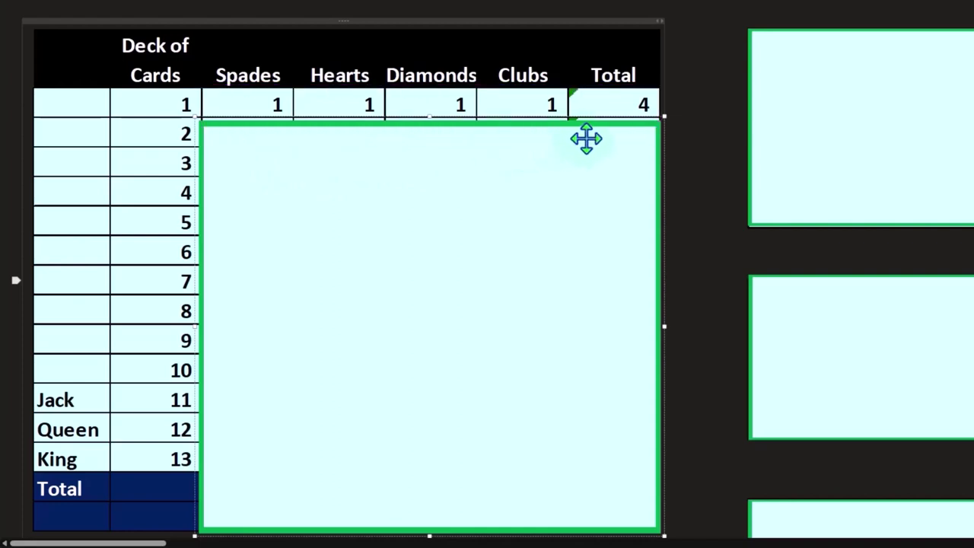
{"action": "left_click_drag", "start_coordinate": [431, 118], "coordinate": [424, 452]}
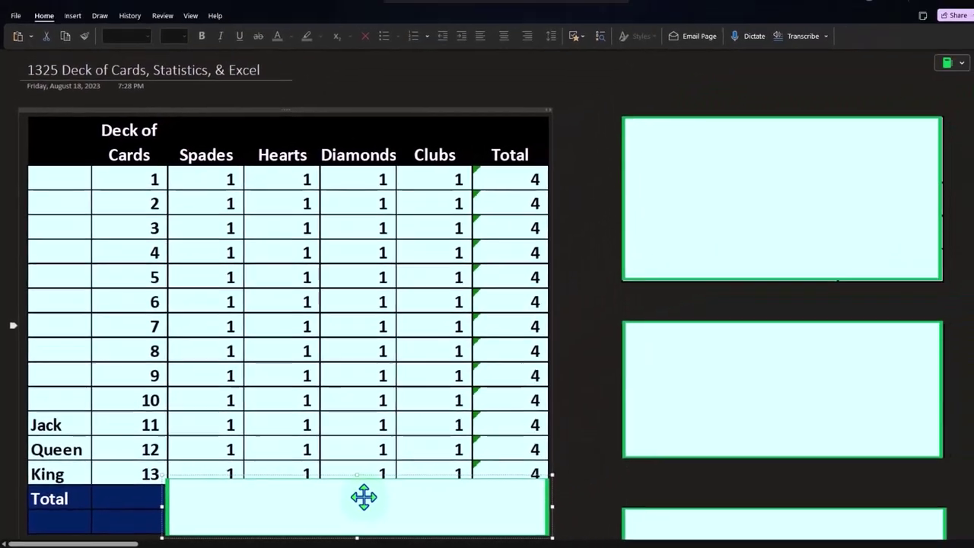
{"action": "key", "text": "Delete"}
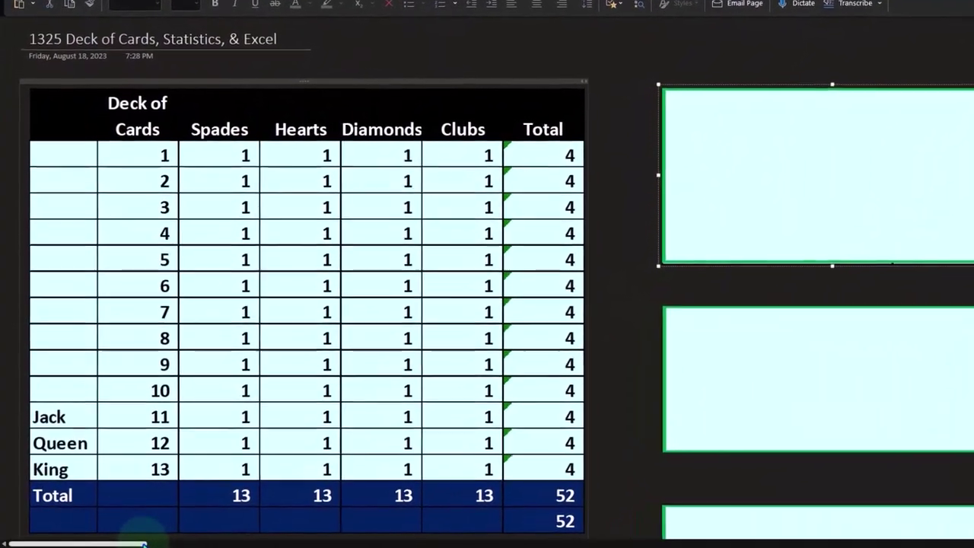
Shrink the cover on the first odds table to reveal the One card and Cards in deck rows.
{"action": "scroll", "coordinate": [365, 165], "scroll_direction": "right", "scroll_amount": 5}
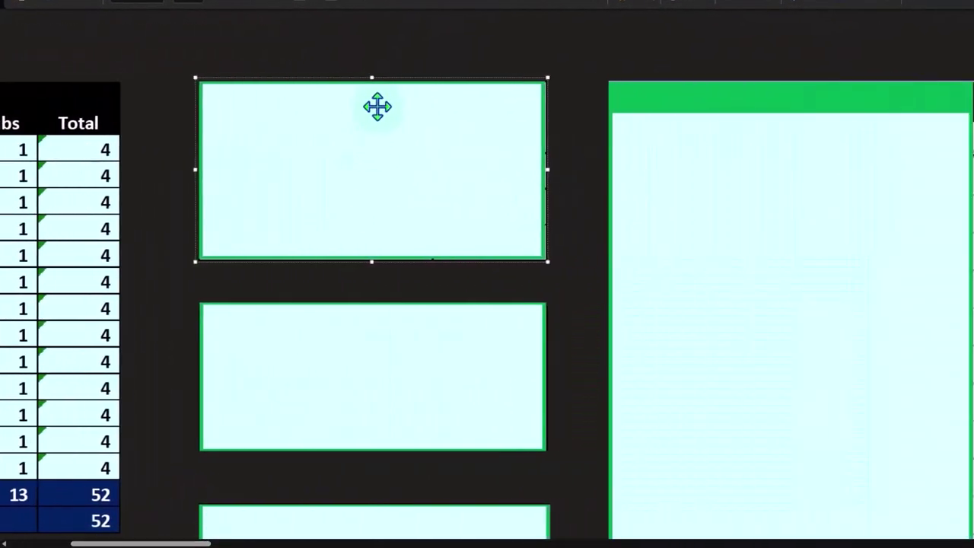
{"action": "left_click_drag", "start_coordinate": [376, 79], "coordinate": [371, 187]}
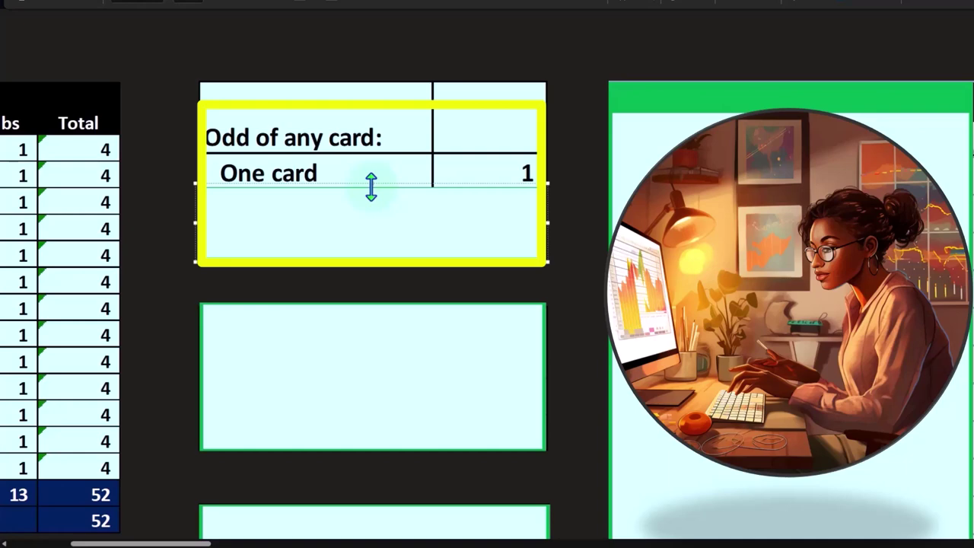
{"action": "left_click_drag", "start_coordinate": [370, 188], "coordinate": [365, 223]}
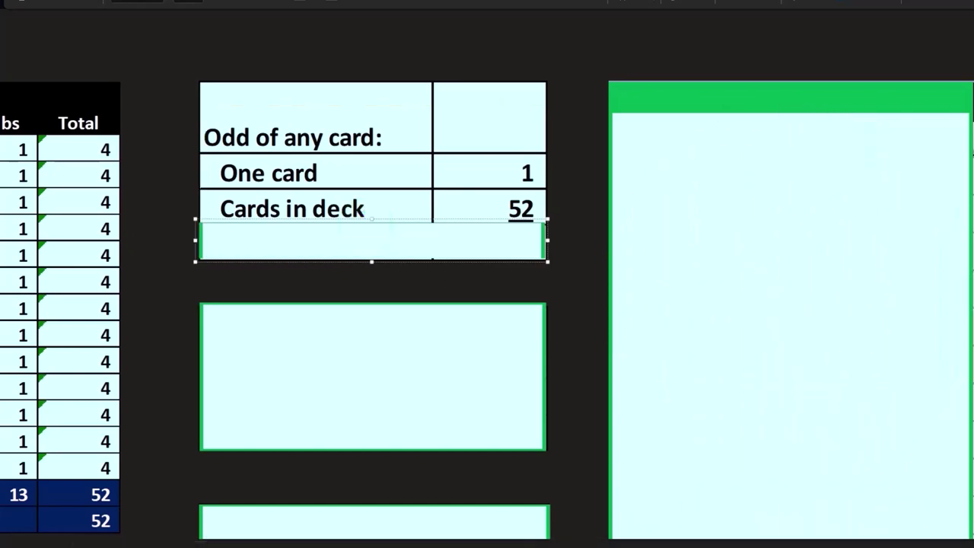
{"action": "key", "text": "Escape"}
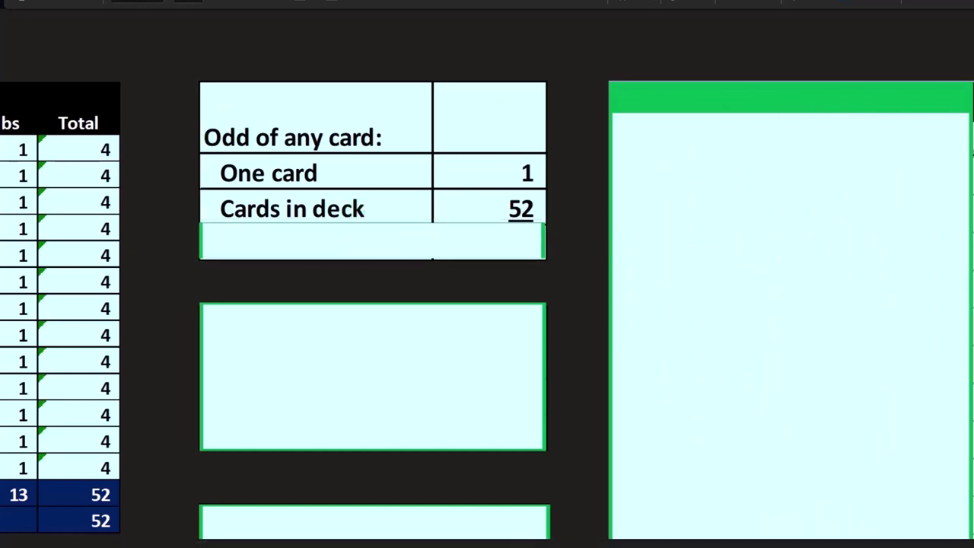
Calculate 1/52 in Calculator and remove the cover from the Odds of any card result row.
{"action": "left_click_drag", "start_coordinate": [786, 85], "coordinate": [729, 107]}
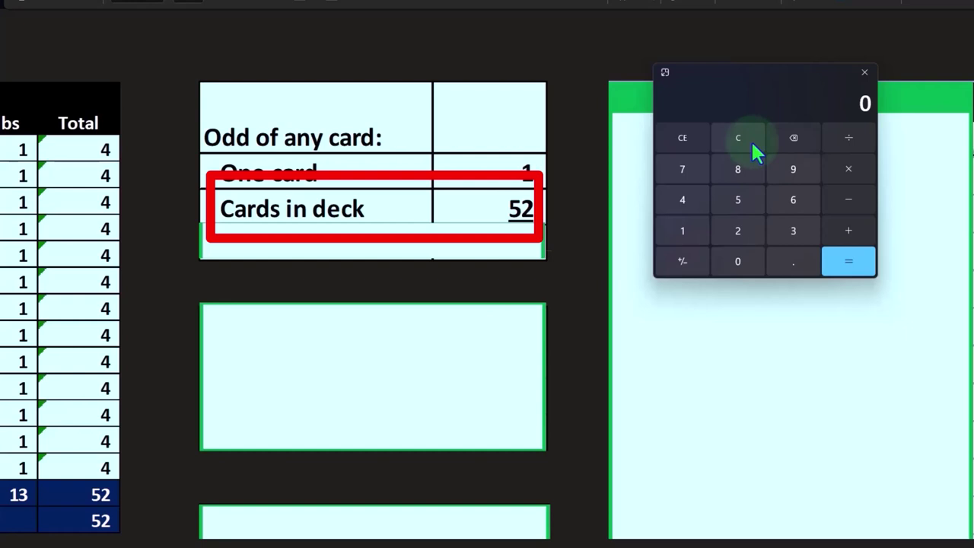
{"action": "type", "text": "1/52"}
{"action": "key", "text": "Return"}
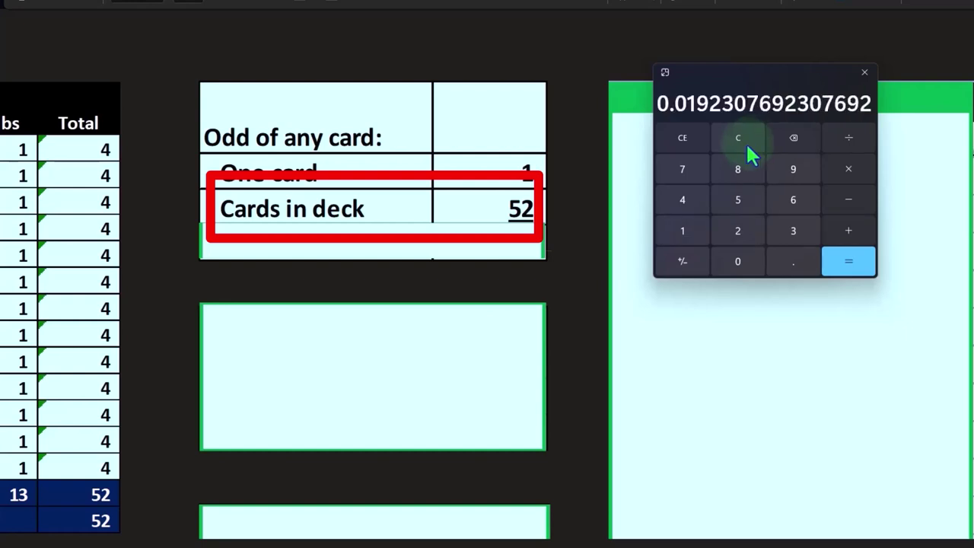
{"action": "left_click", "coordinate": [481, 233]}
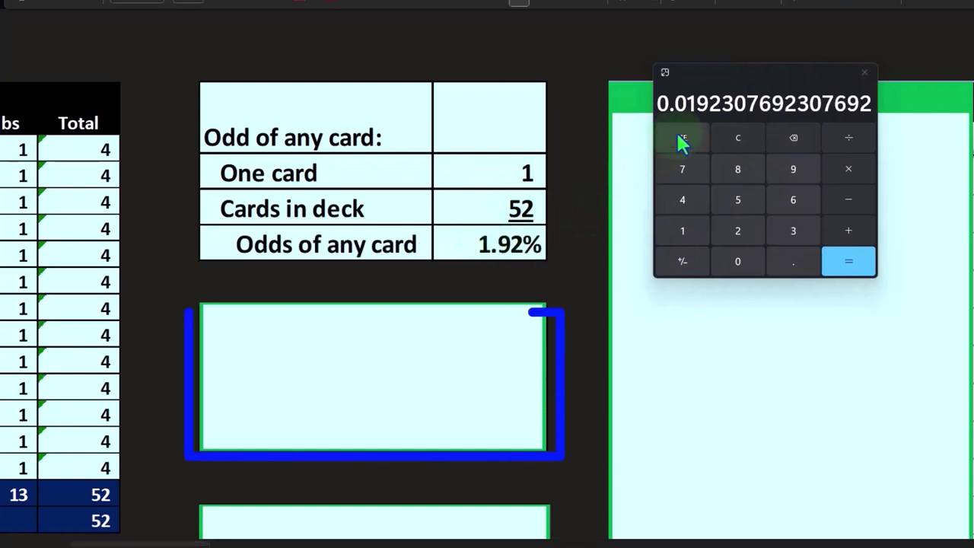
Shrink the cover on the second odds table to reveal the Cards per suit and Cards in deck rows.
{"action": "left_click", "coordinate": [365, 343]}
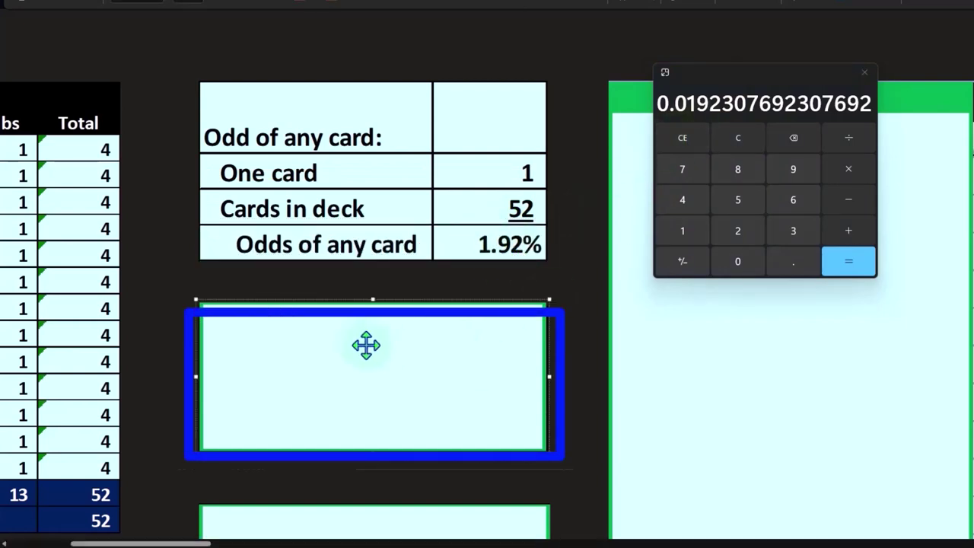
{"action": "left_click_drag", "start_coordinate": [374, 307], "coordinate": [374, 376]}
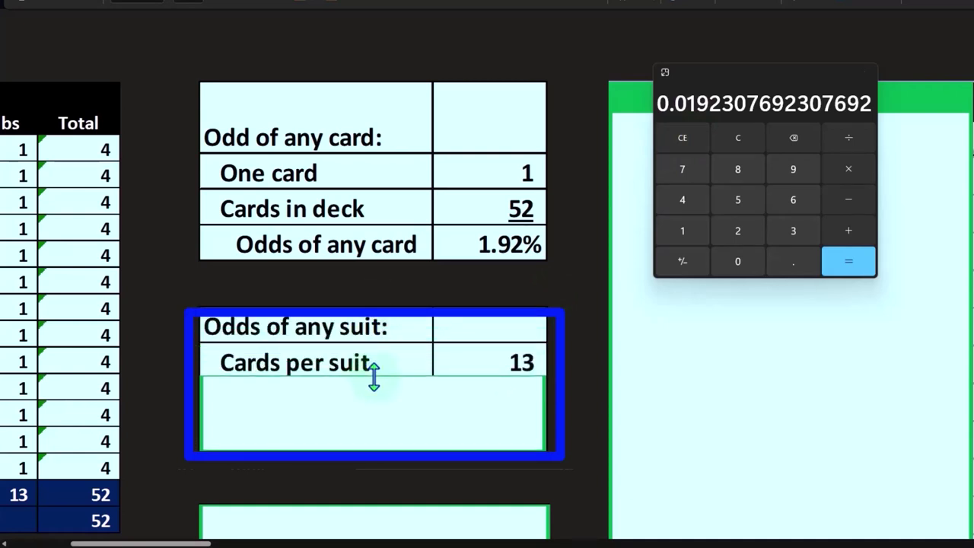
{"action": "left_click_drag", "start_coordinate": [373, 377], "coordinate": [373, 407]}
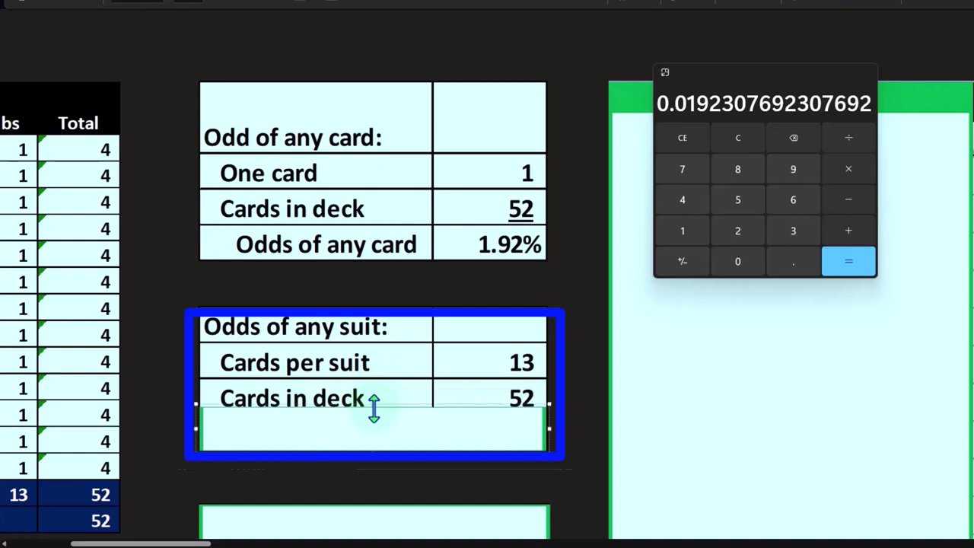
Calculate 13/52 in Calculator and remove the cover from the Odds of any suit result row.
{"action": "left_click", "coordinate": [735, 140]}
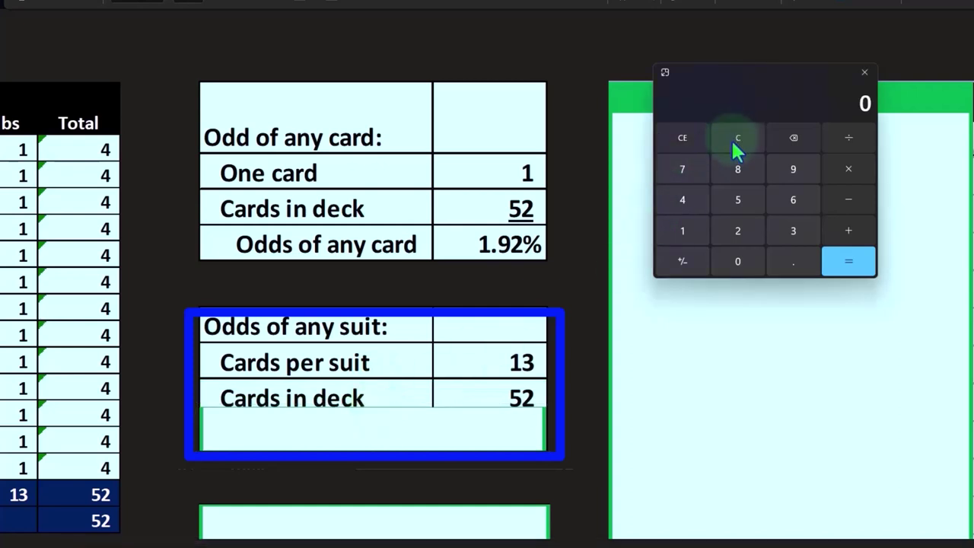
{"action": "type", "text": "13/52"}
{"action": "key", "text": "Return"}
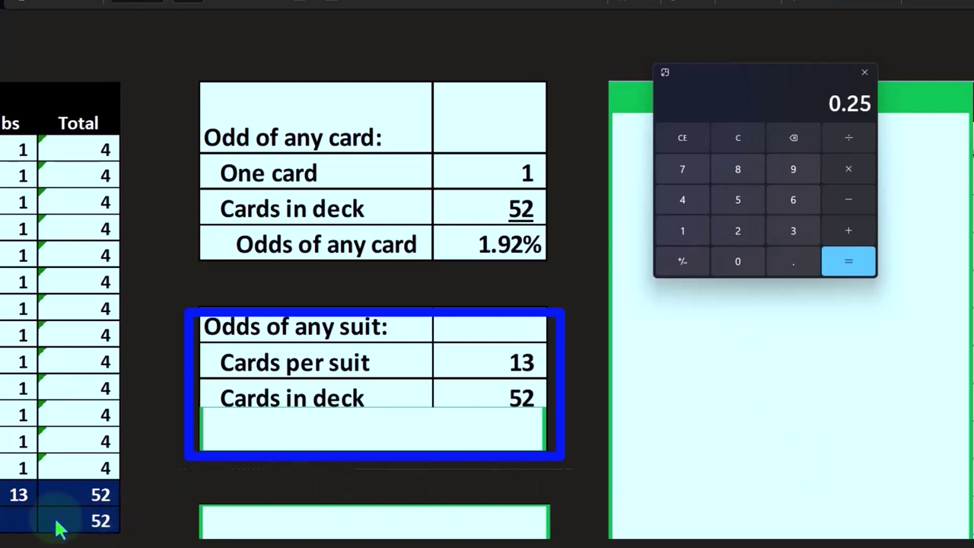
{"action": "left_click", "coordinate": [432, 435]}
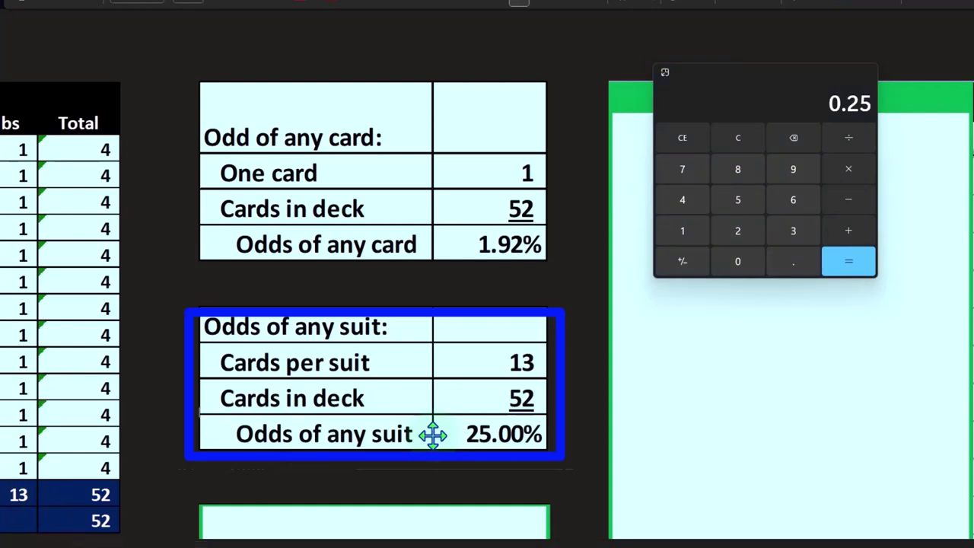
Reveal the title and first row of the third odds table and compare it with the Deck of Cards totals.
{"action": "scroll", "coordinate": [432, 435], "scroll_direction": "down", "scroll_amount": 1}
{"action": "scroll", "coordinate": [432, 436], "scroll_direction": "down", "scroll_amount": 1}
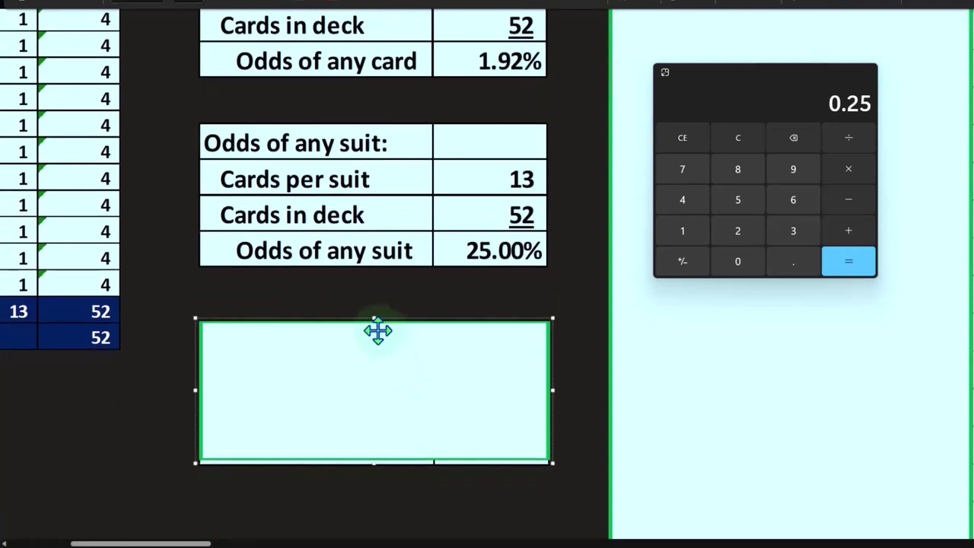
{"action": "left_click_drag", "start_coordinate": [372, 327], "coordinate": [373, 396]}
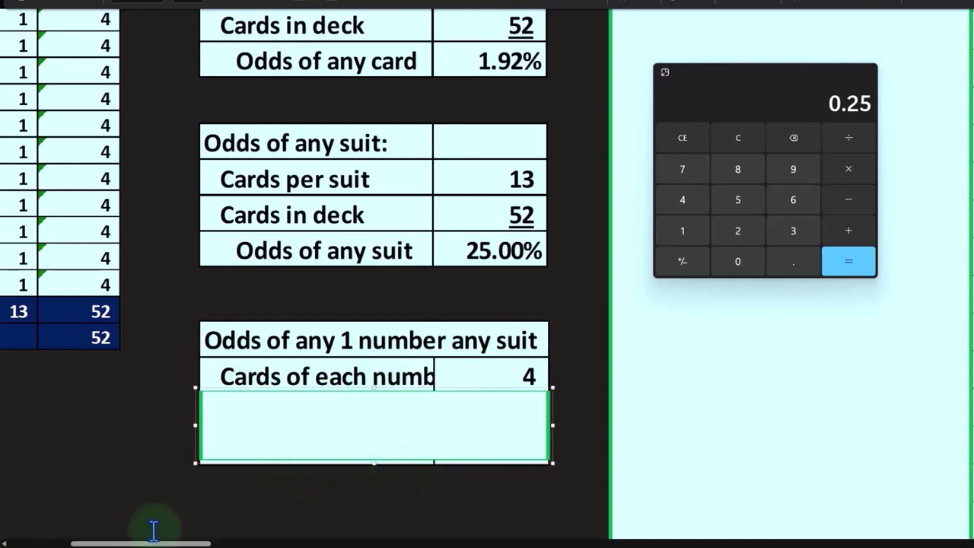
{"action": "left_click_drag", "start_coordinate": [153, 530], "coordinate": [65, 537]}
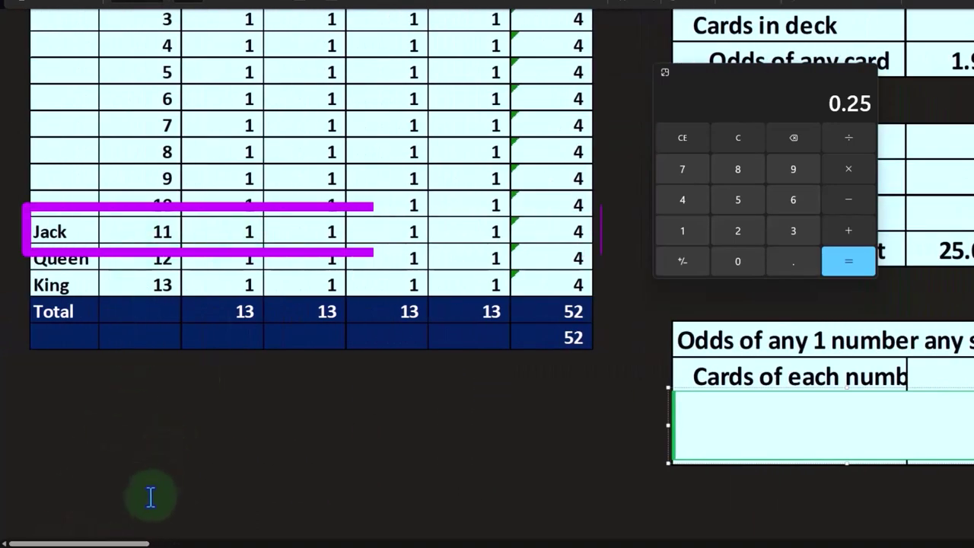
{"action": "left_click_drag", "start_coordinate": [130, 542], "coordinate": [205, 540]}
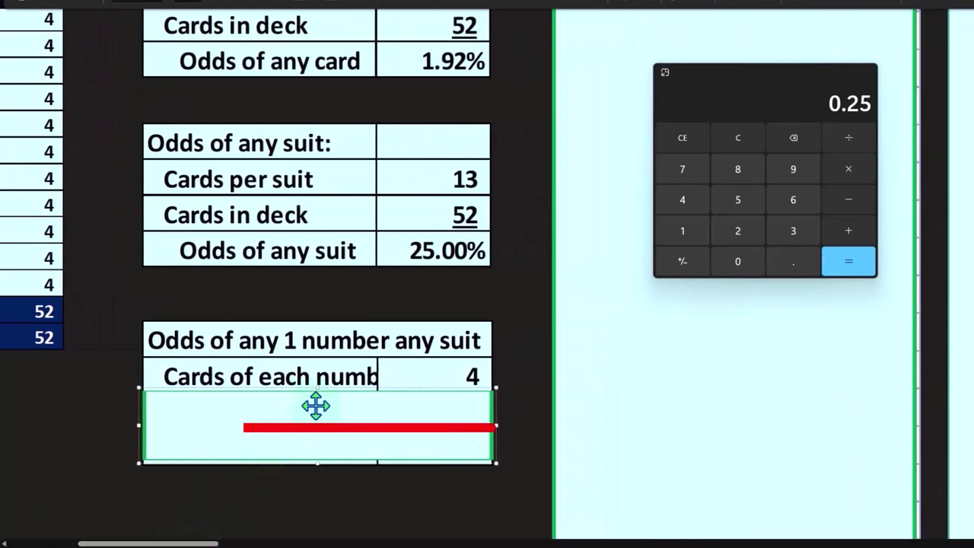
Uncover the rest of the Odds of any 1 number any suit table, calculate 4/52 and close Calculator.
{"action": "left_click", "coordinate": [732, 136]}
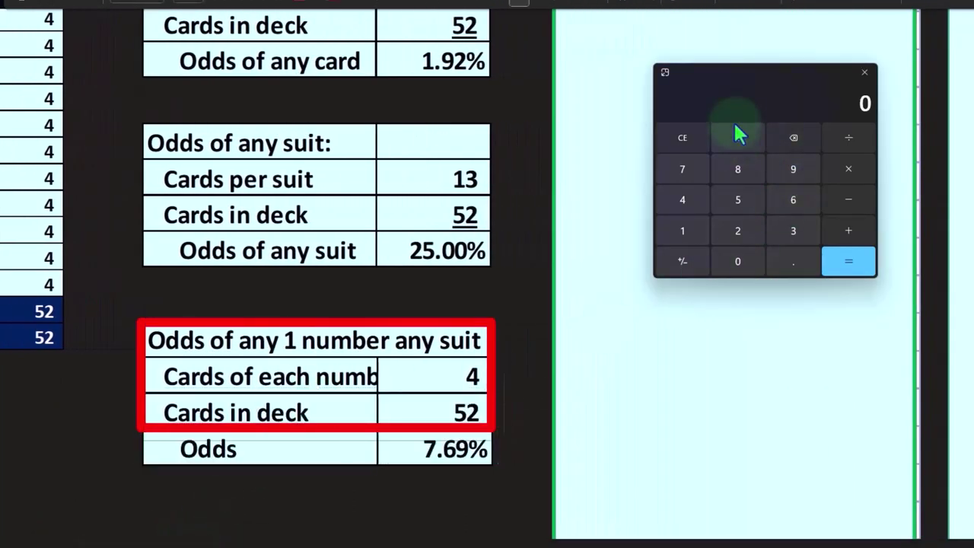
{"action": "key", "text": "4"}
{"action": "type", "text": "/52"}
{"action": "key", "text": "Return"}
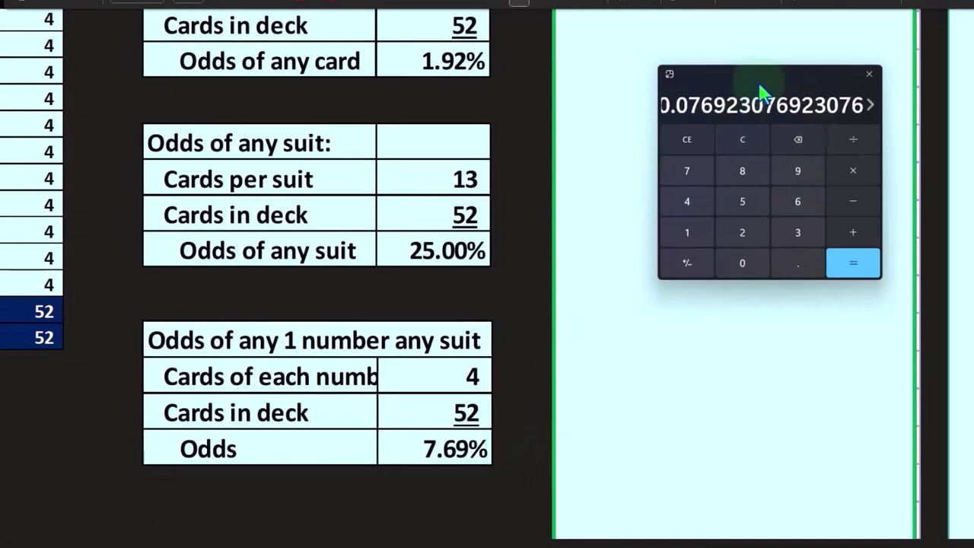
{"action": "key", "text": "alt+F4"}
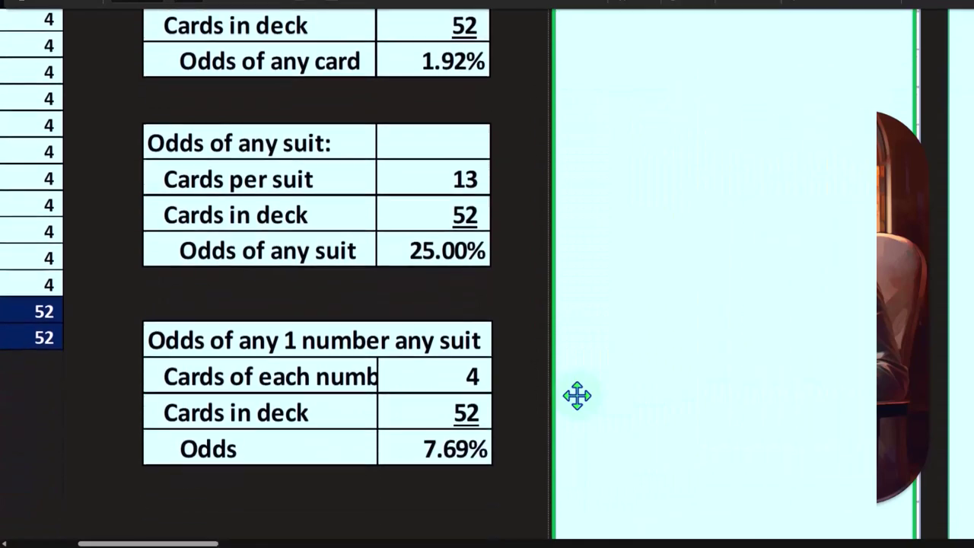
Narrow the cover over the long list beside the odds tables to reveal its first column of numbers.
{"action": "scroll", "coordinate": [522, 408], "scroll_direction": "down", "scroll_amount": 5}
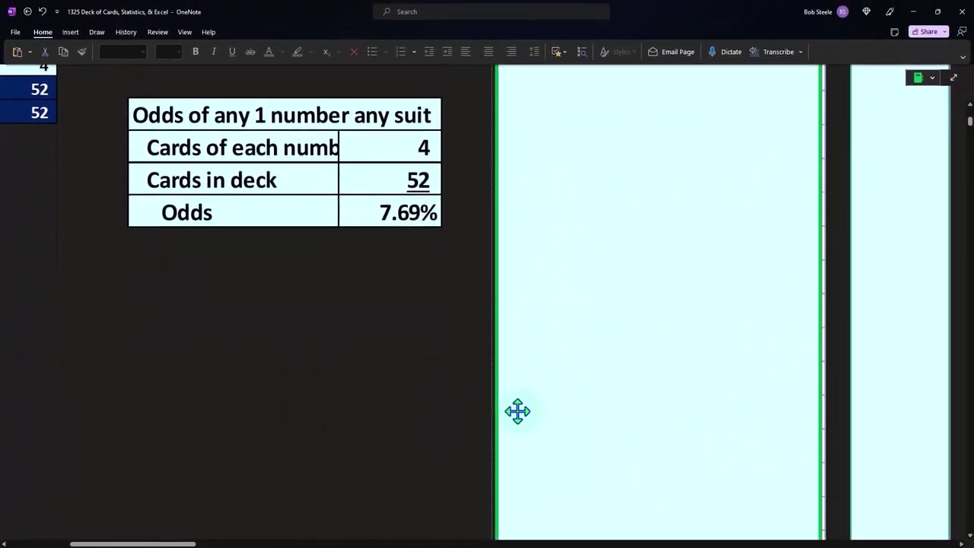
{"action": "scroll", "coordinate": [518, 411], "scroll_direction": "down", "scroll_amount": 3}
{"action": "left_click_drag", "start_coordinate": [493, 385], "coordinate": [590, 391]}
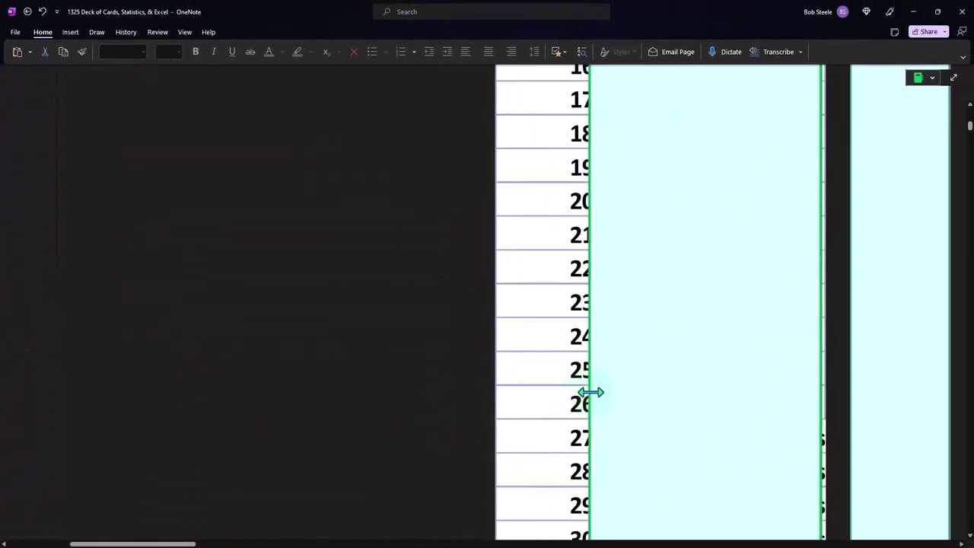
Delete the cover over the Card Number and Suit columns of the Assigned Number table.
{"action": "scroll", "coordinate": [627, 393], "scroll_direction": "up", "scroll_amount": 10}
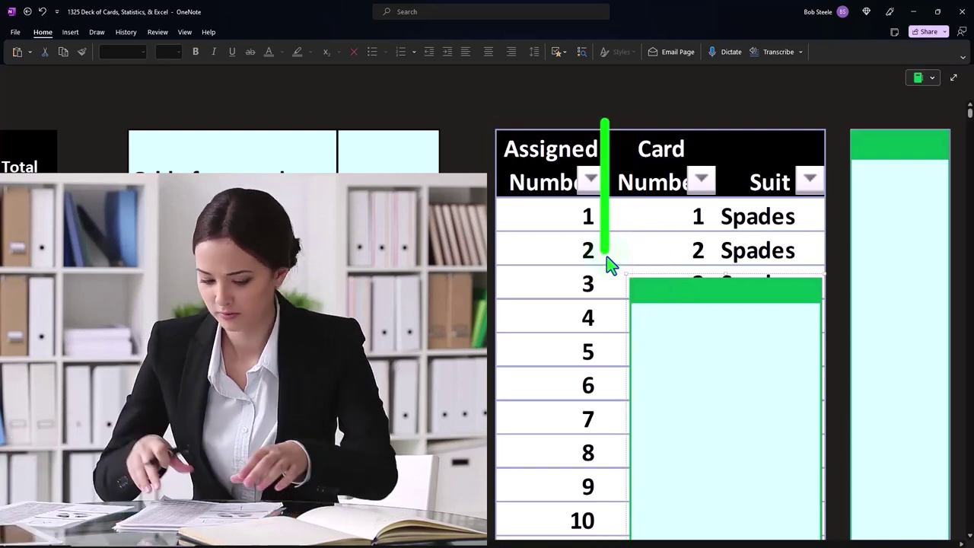
{"action": "left_click", "coordinate": [652, 339]}
{"action": "key", "text": "Delete"}
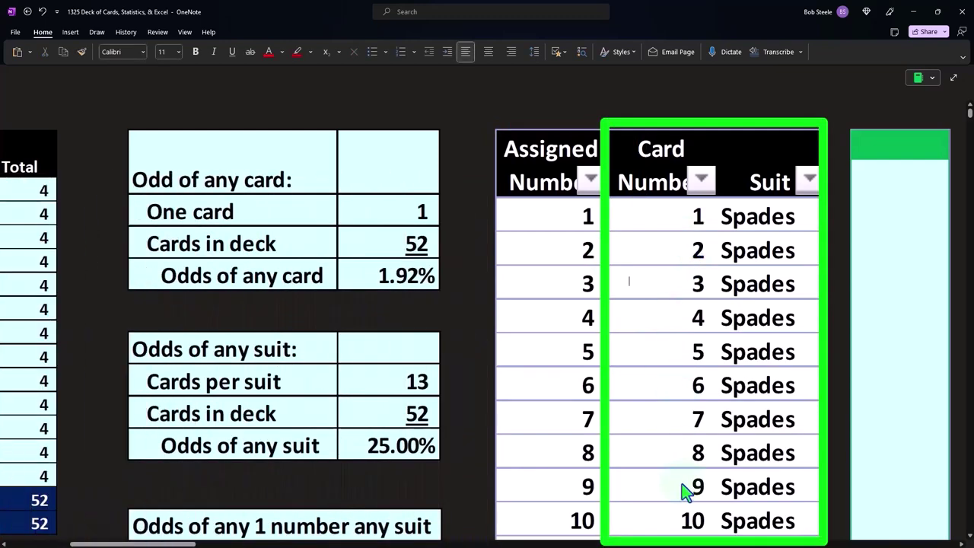
Compare the Deck of Cards table with the card list, following its Card Number and Suit columns from Spades through Clubs.
{"action": "scroll", "coordinate": [193, 505], "scroll_direction": "left", "scroll_amount": 8}
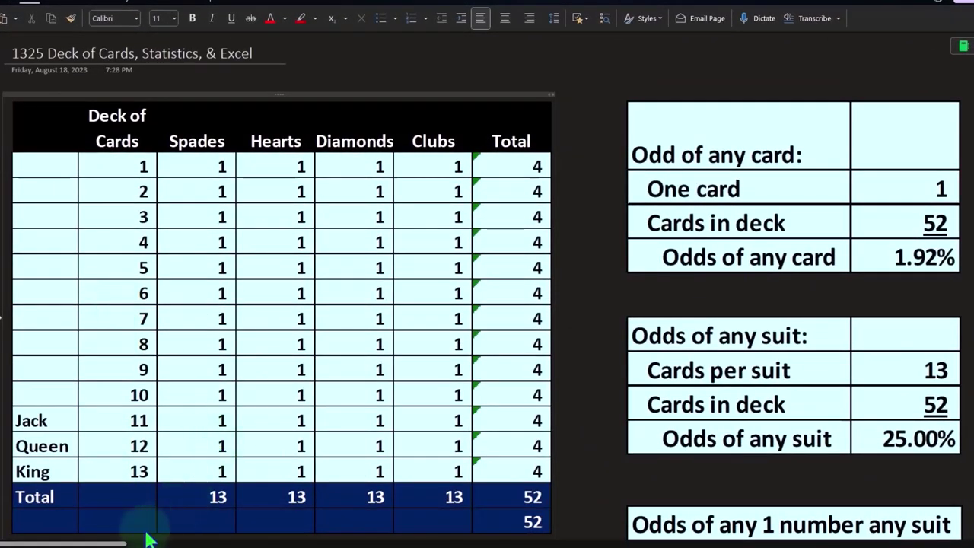
{"action": "scroll", "coordinate": [118, 545], "scroll_direction": "right", "scroll_amount": 10}
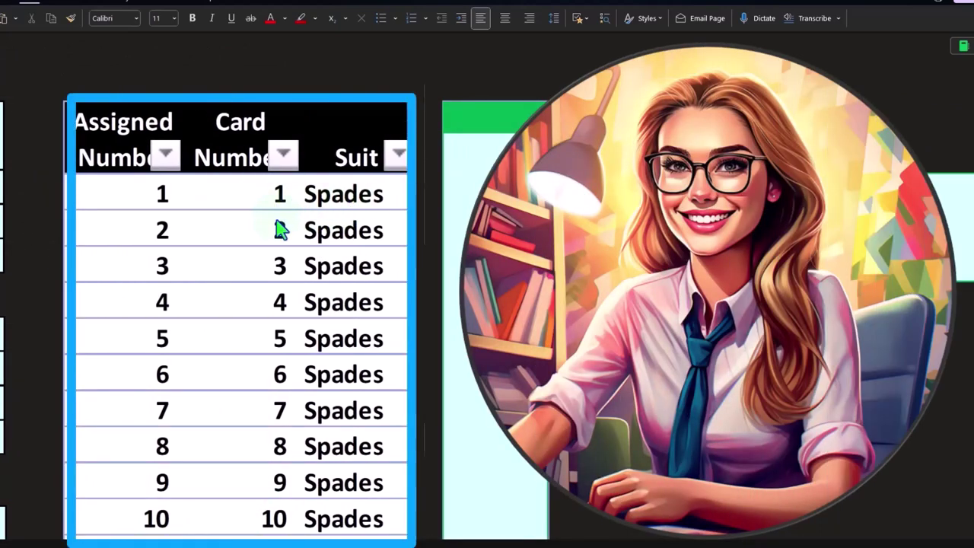
{"action": "scroll", "coordinate": [280, 229], "scroll_direction": "down", "scroll_amount": 3}
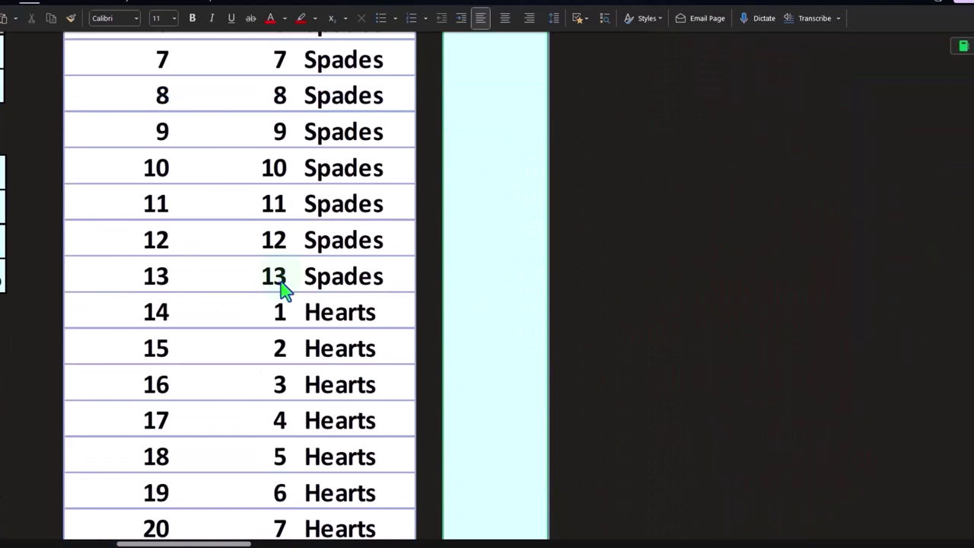
{"action": "scroll", "coordinate": [323, 290], "scroll_direction": "down", "scroll_amount": 2}
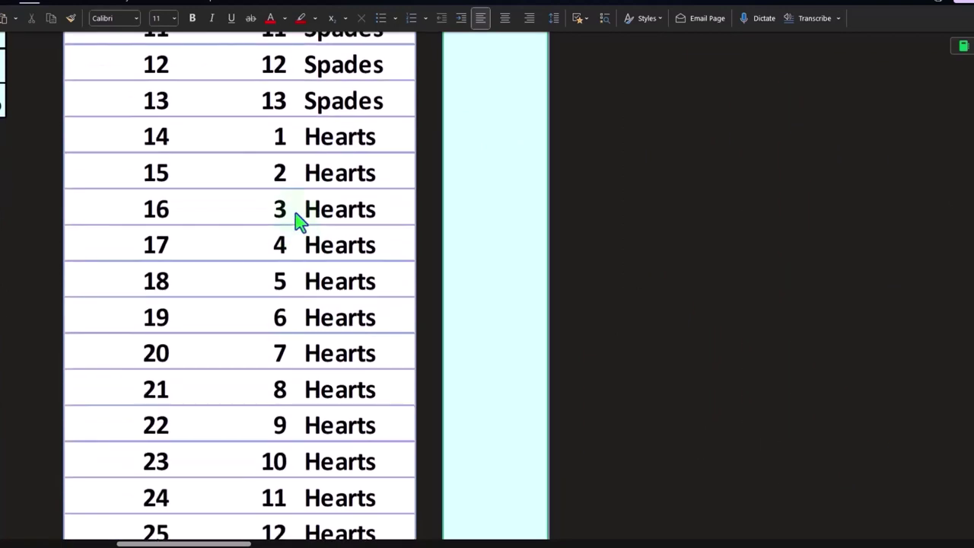
{"action": "scroll", "coordinate": [323, 198], "scroll_direction": "down", "scroll_amount": 3}
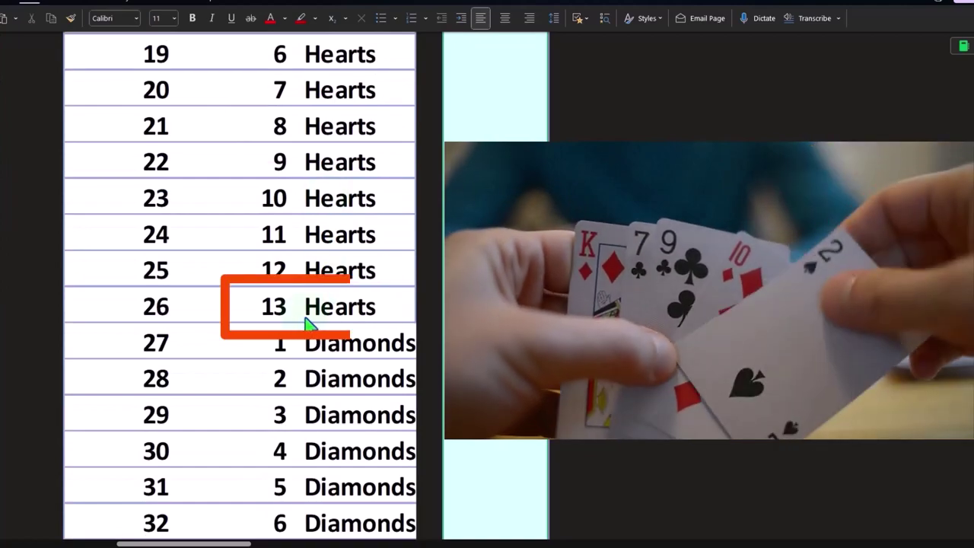
{"action": "scroll", "coordinate": [308, 319], "scroll_direction": "down", "scroll_amount": 2}
{"action": "scroll", "coordinate": [298, 267], "scroll_direction": "down", "scroll_amount": 2}
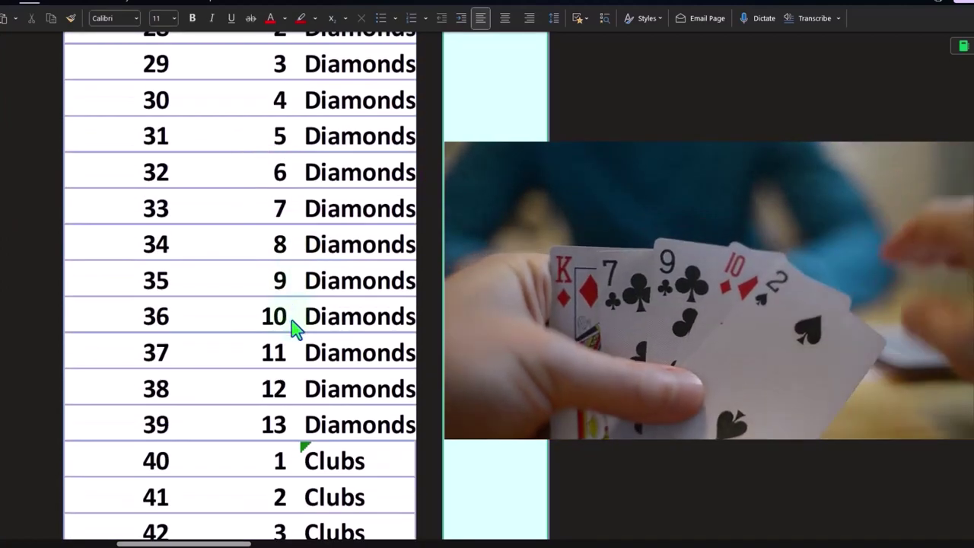
{"action": "scroll", "coordinate": [298, 312], "scroll_direction": "down", "scroll_amount": 2}
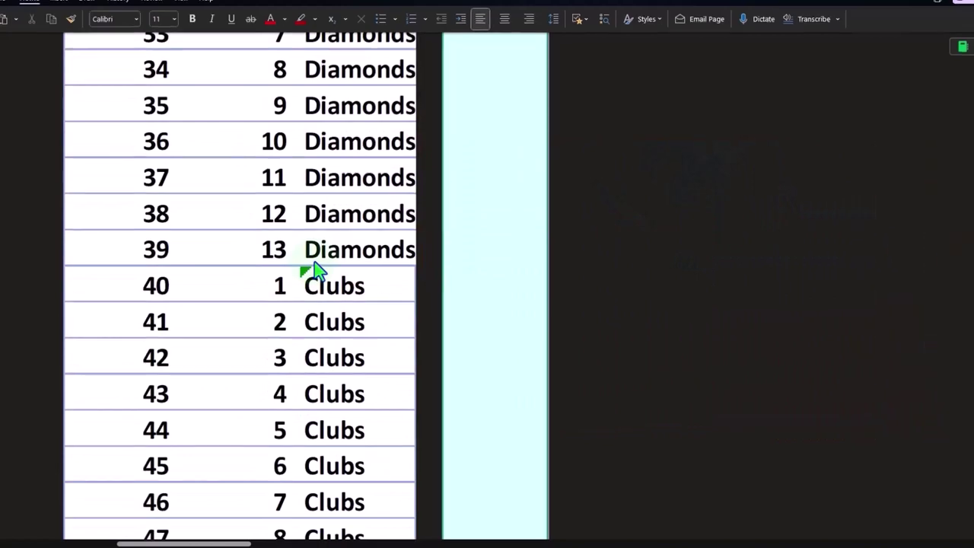
{"action": "scroll", "coordinate": [313, 270], "scroll_direction": "down", "scroll_amount": 3}
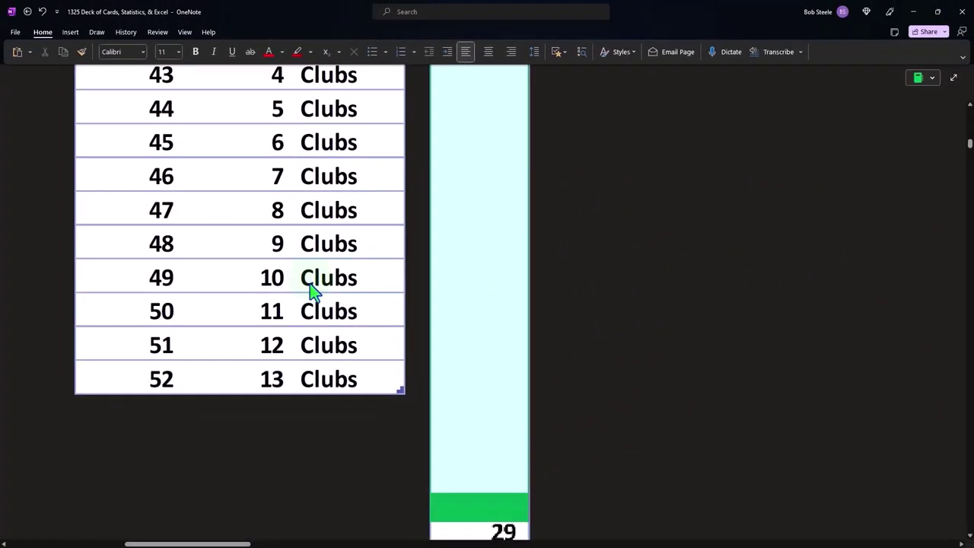
Review the Assigned Number column from its first row down to its last and return to the table header.
{"action": "scroll", "coordinate": [233, 322], "scroll_direction": "up", "scroll_amount": 10}
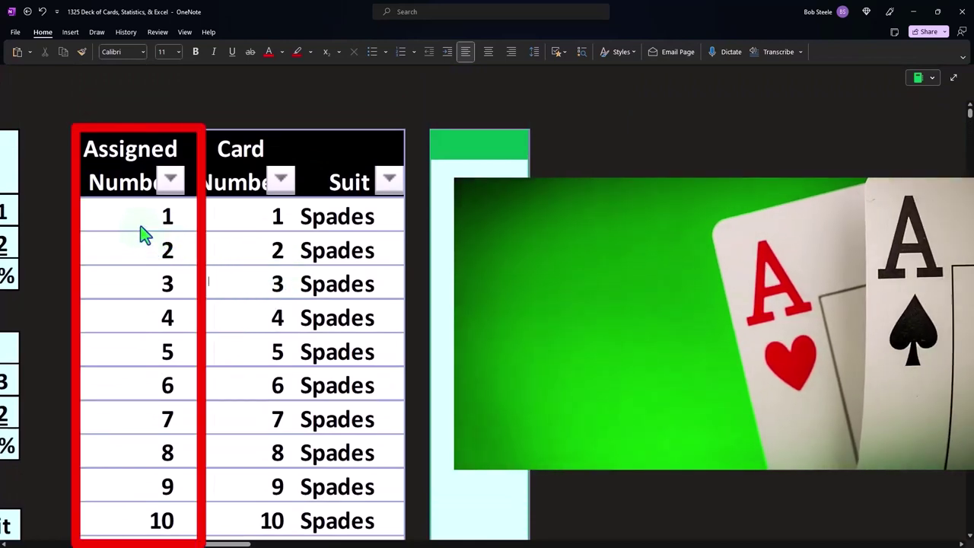
{"action": "scroll", "coordinate": [142, 236], "scroll_direction": "down", "scroll_amount": 5}
{"action": "scroll", "coordinate": [142, 236], "scroll_direction": "down", "scroll_amount": 8}
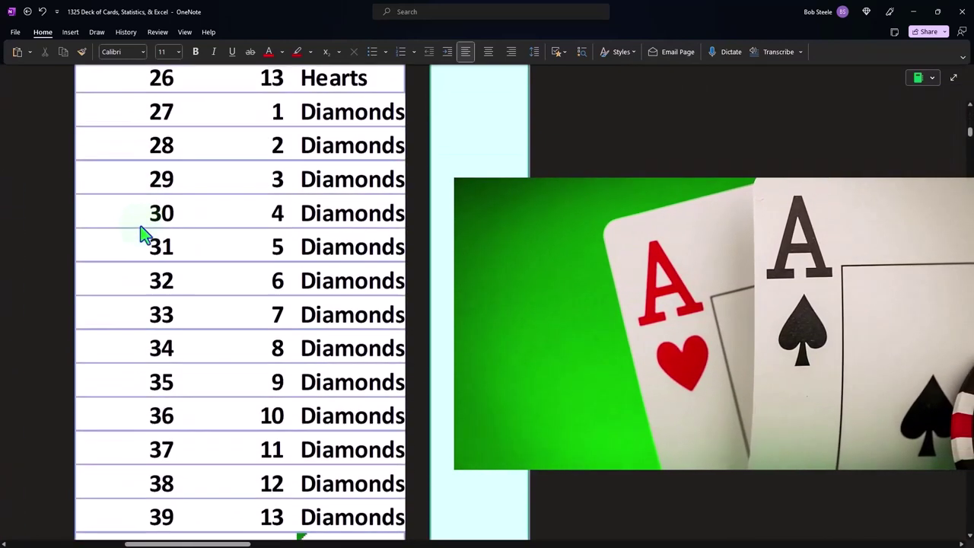
{"action": "scroll", "coordinate": [143, 274], "scroll_direction": "down", "scroll_amount": 2}
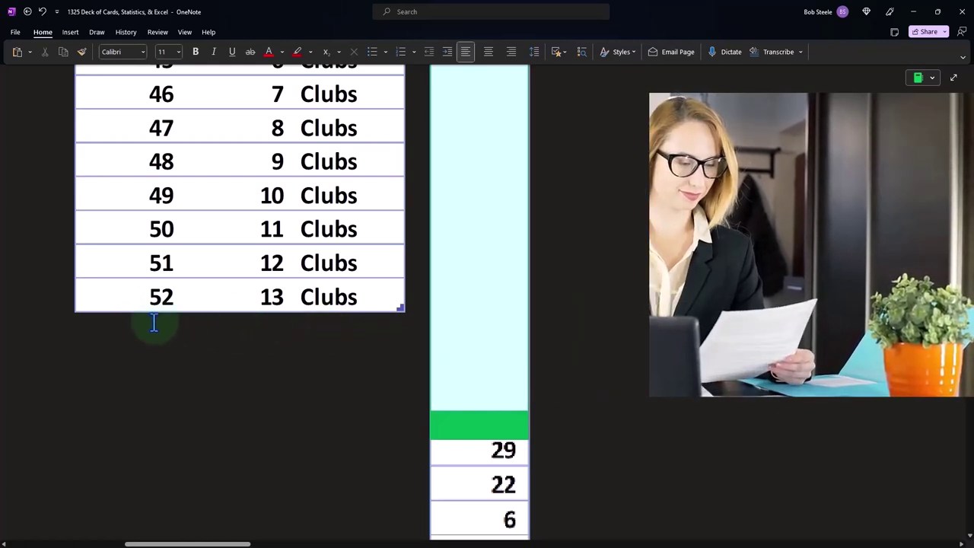
{"action": "scroll", "coordinate": [153, 322], "scroll_direction": "up", "scroll_amount": 10}
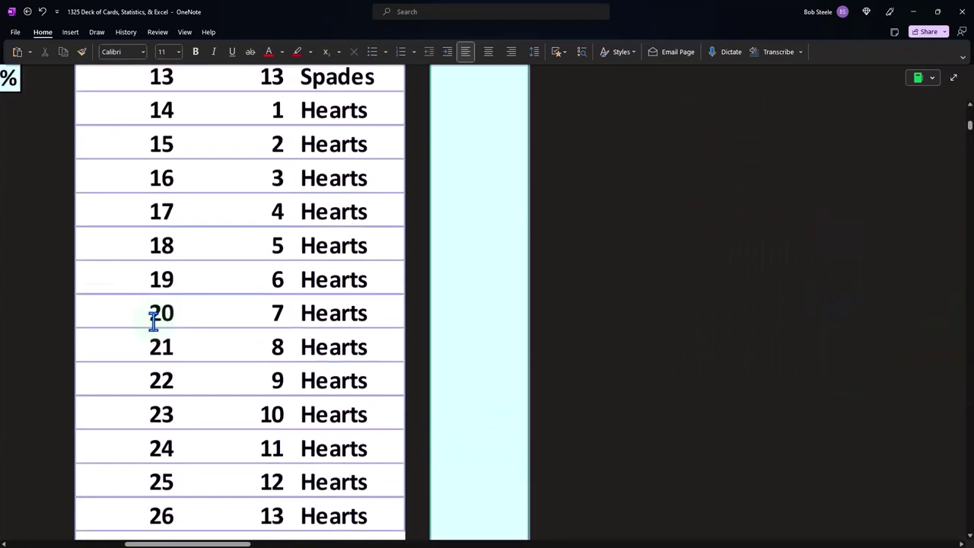
{"action": "scroll", "coordinate": [153, 323], "scroll_direction": "up", "scroll_amount": 5}
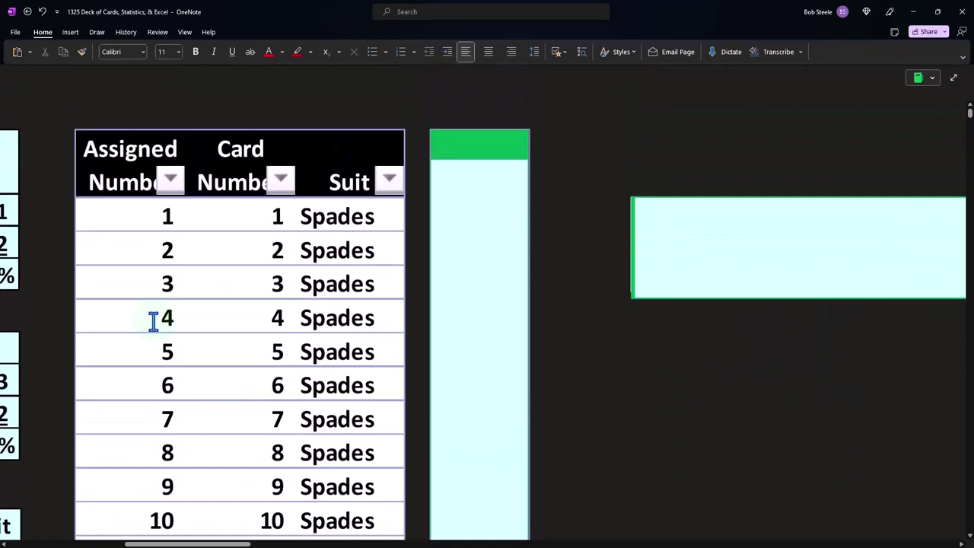